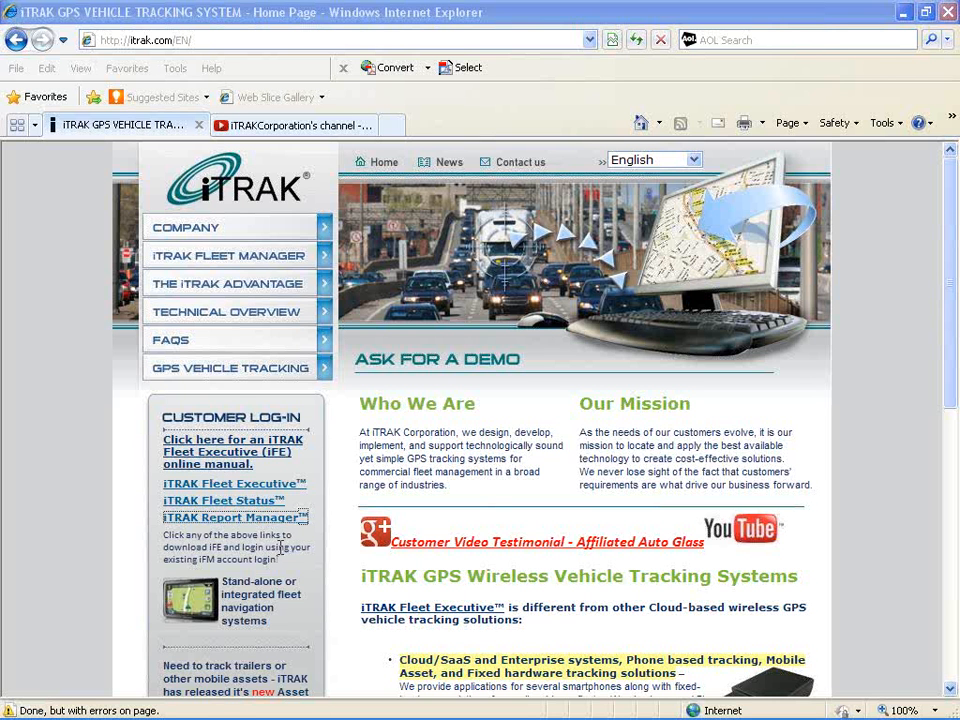
Launch iTRAK Report Manager from the site's customer log-in links and log in with the prefilled account
left_click(316, 130)
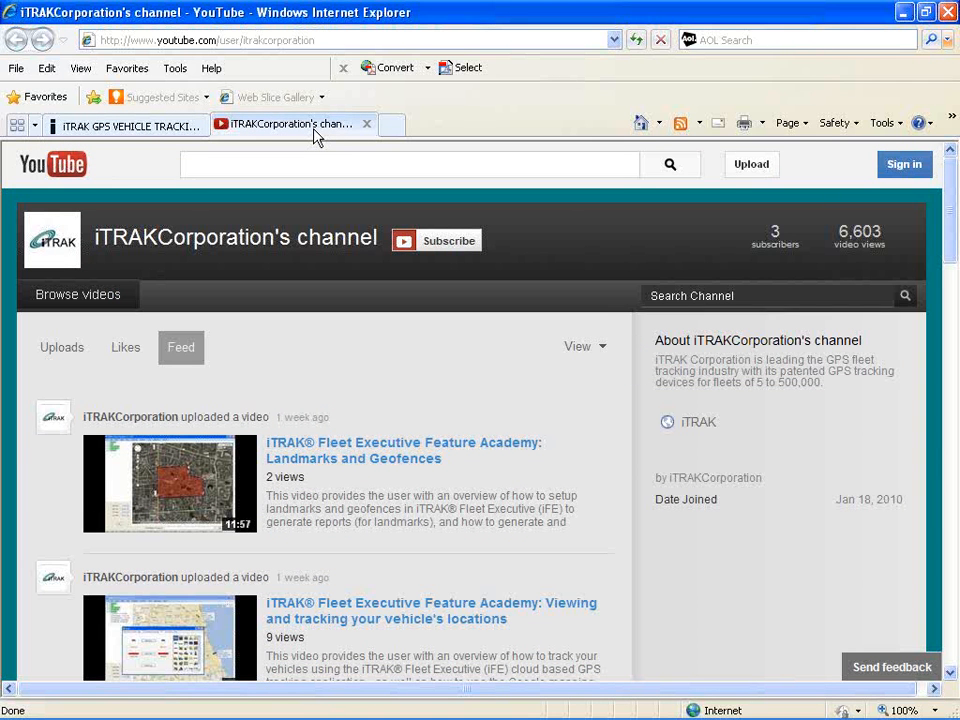
left_click(177, 131)
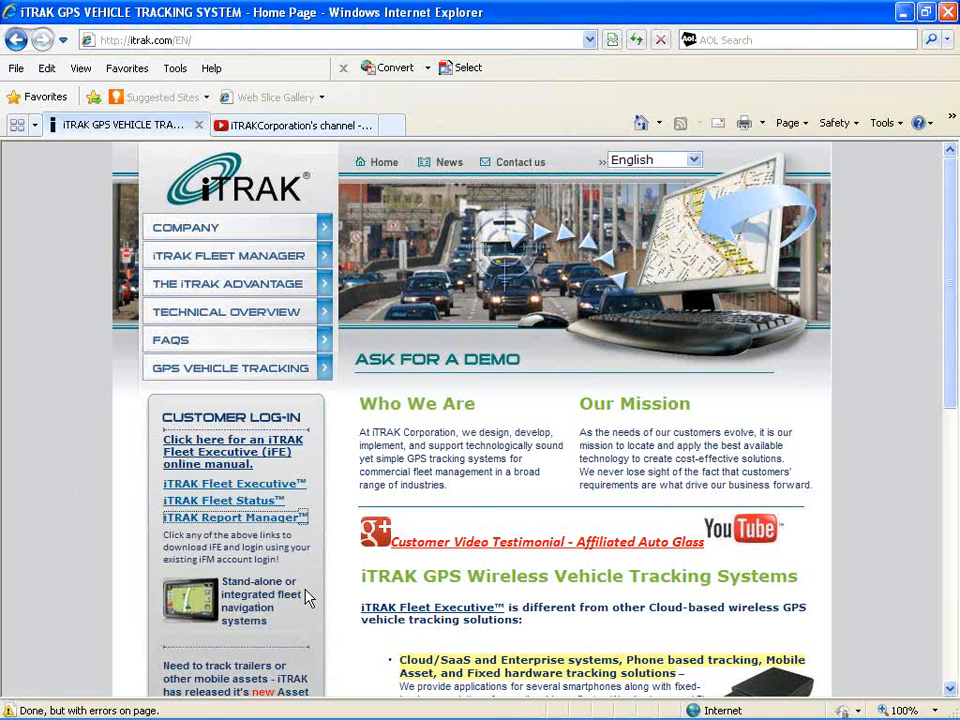
left_click(296, 518)
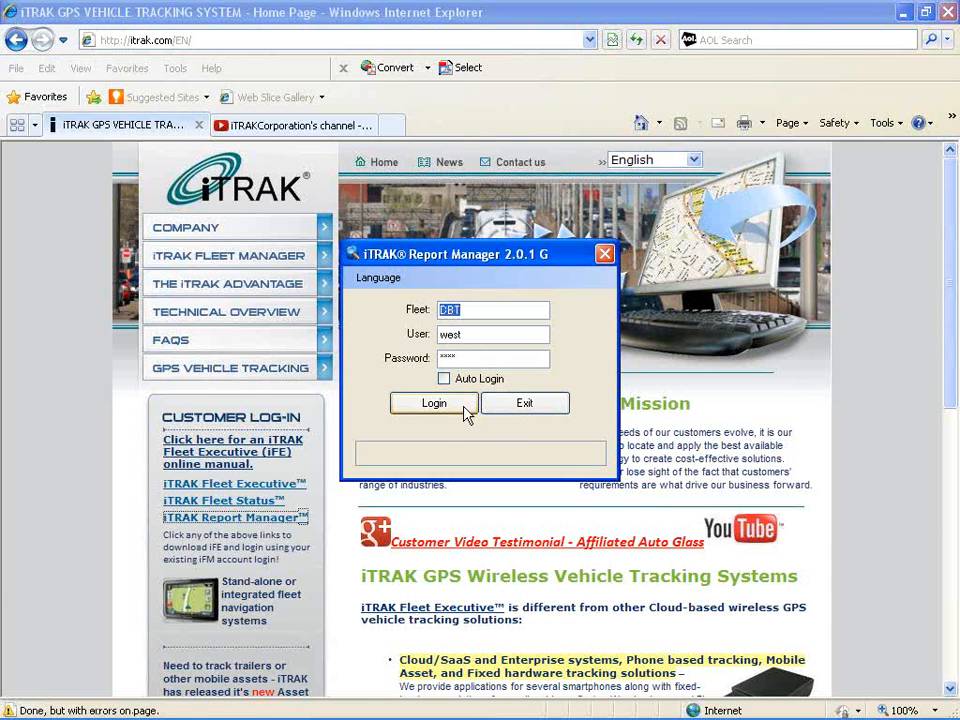
left_click(460, 404)
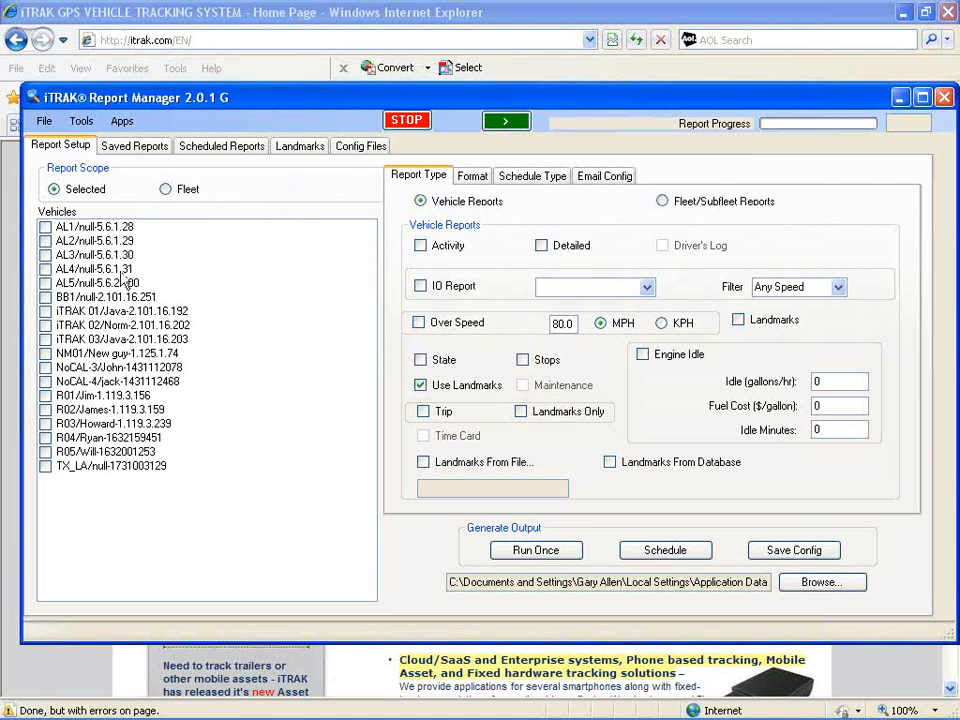
Select vehicles AL4, NoCAL-4 and R04 in the vehicle list for the report
left_click(46, 270)
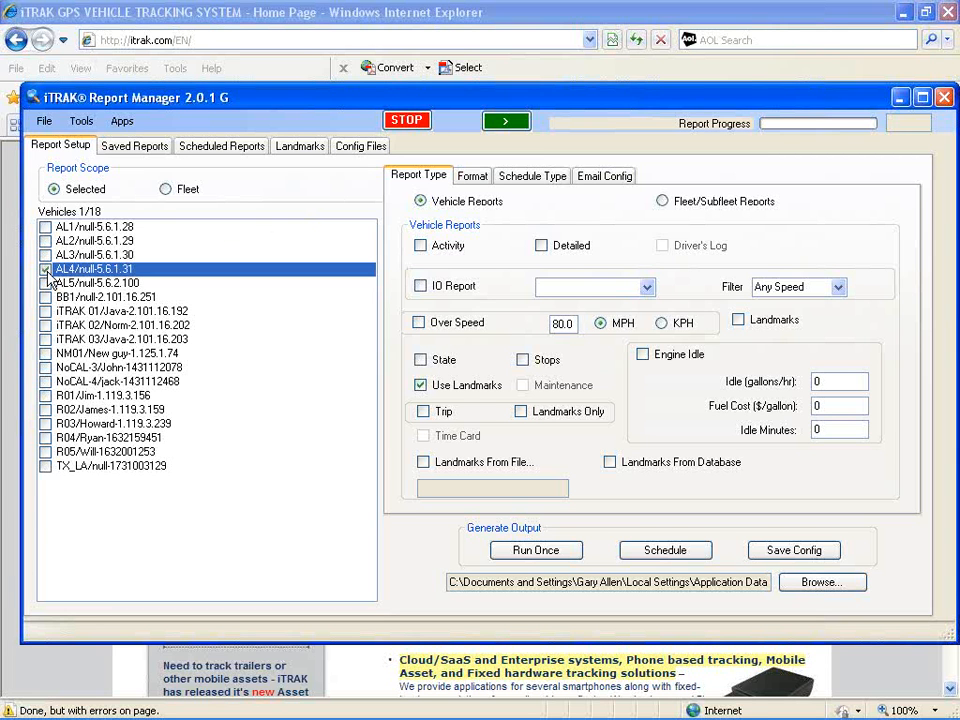
left_click(48, 382)
left_click(46, 382)
left_click(46, 438)
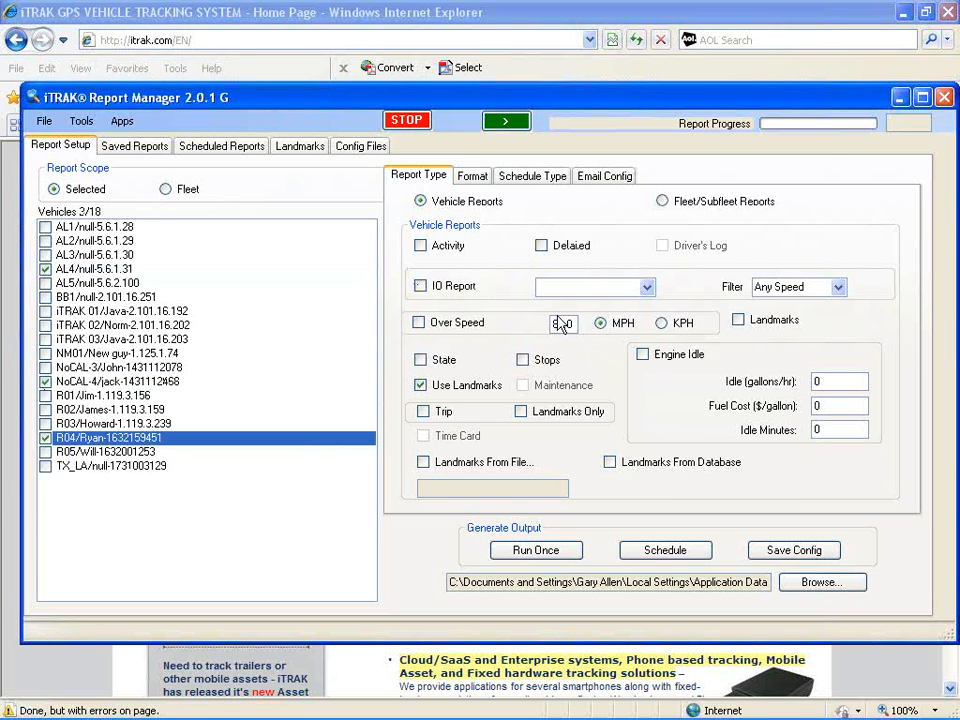
Enable the Detailed vehicle report, review the format options, and set the schedule type to One Time
left_click(541, 247)
left_click(477, 184)
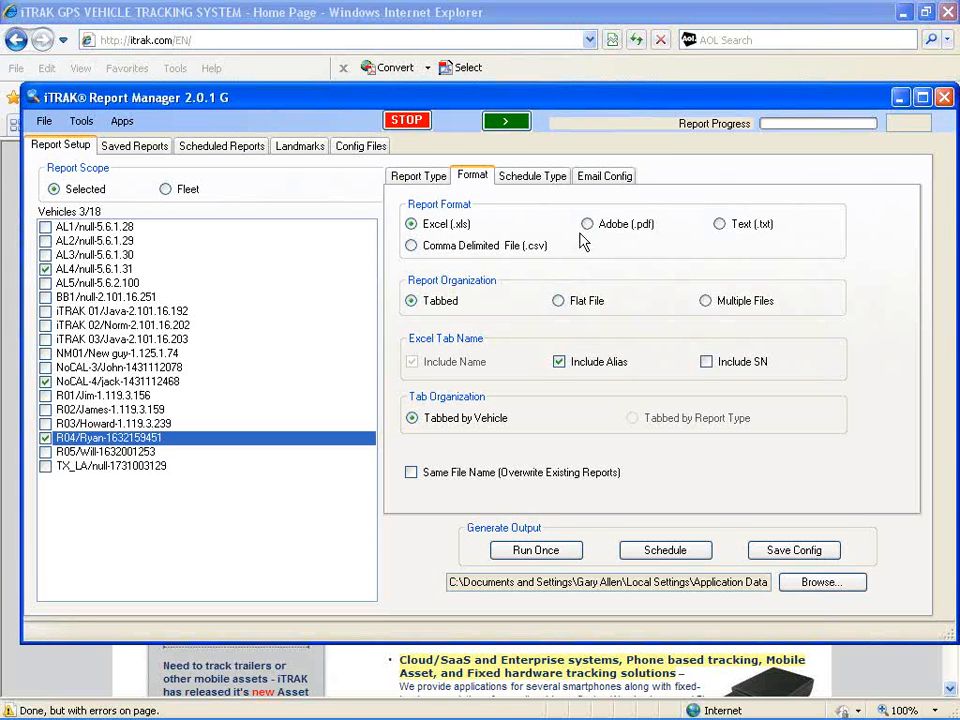
left_click(548, 182)
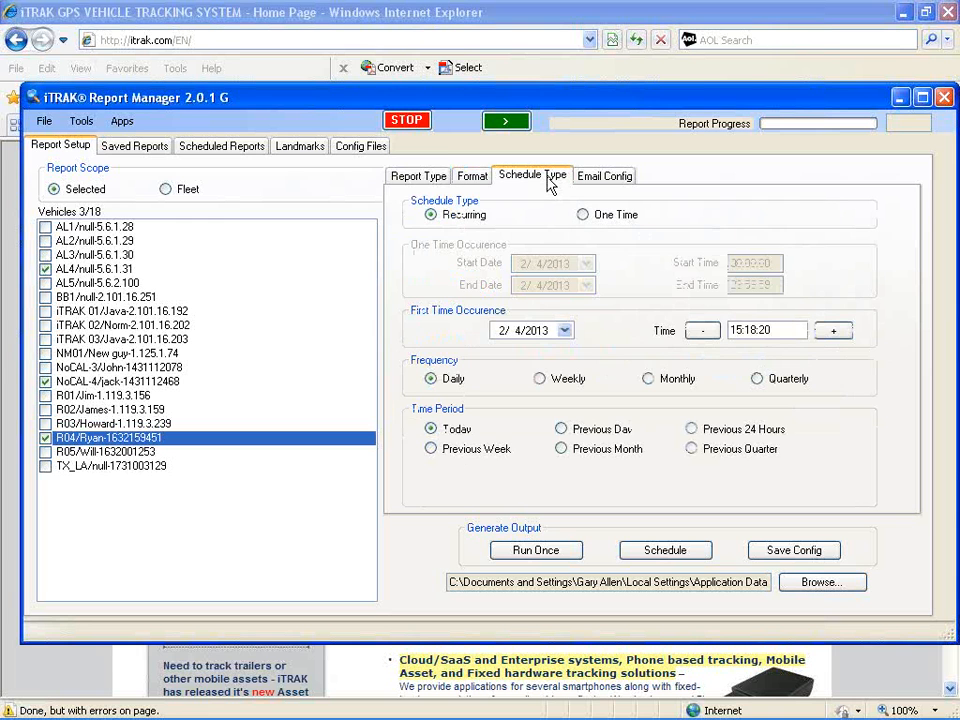
left_click(584, 216)
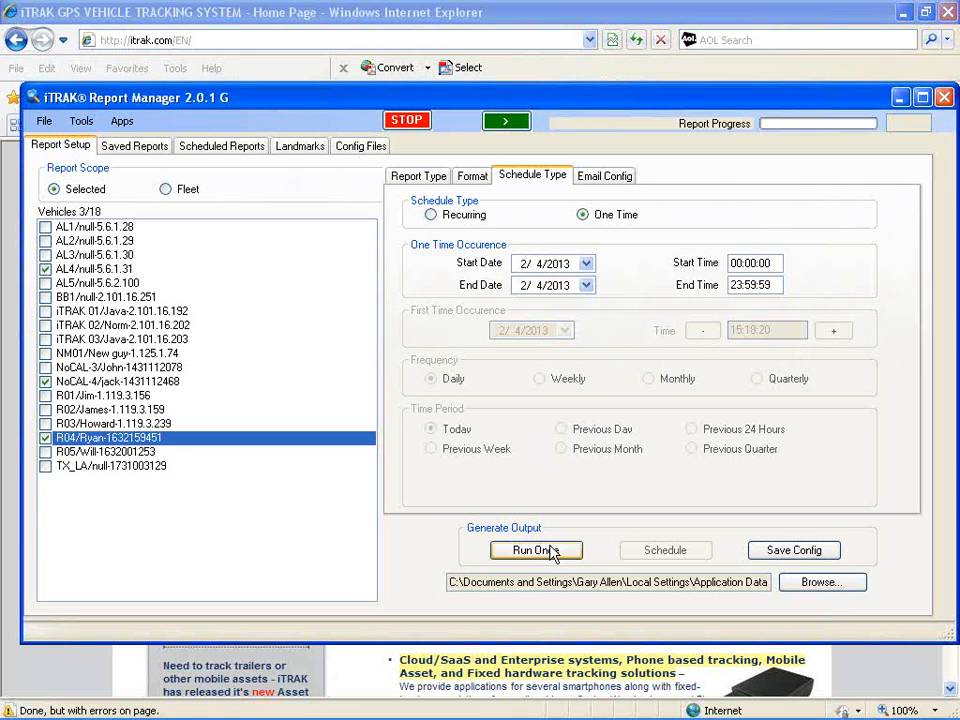
Set both the start and end dates to 1/30/2013 and run the report once
left_click(587, 263)
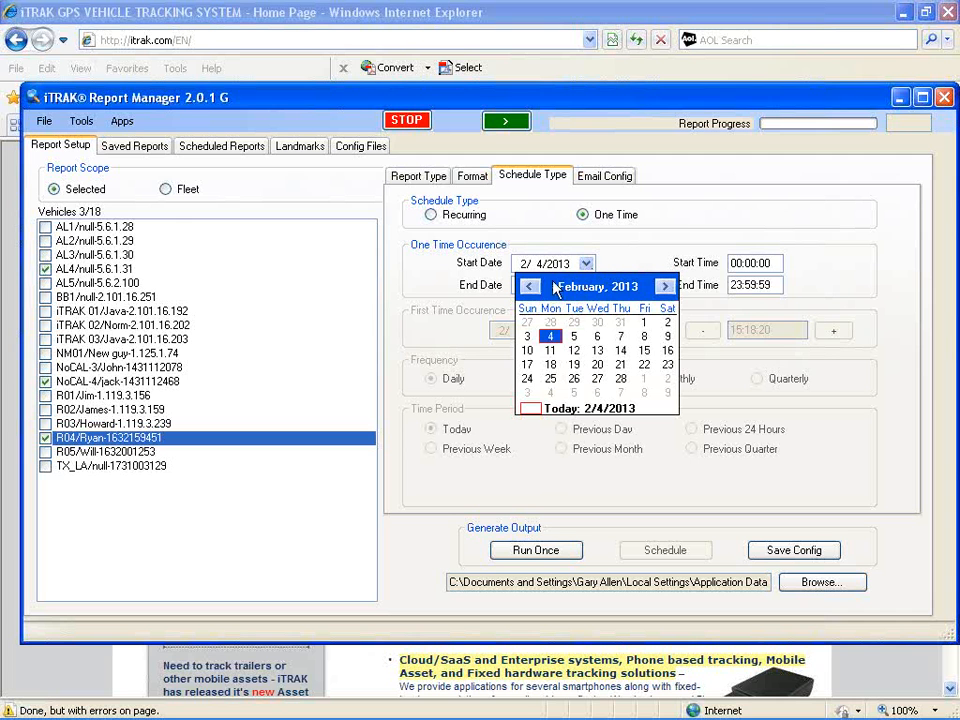
left_click(531, 288)
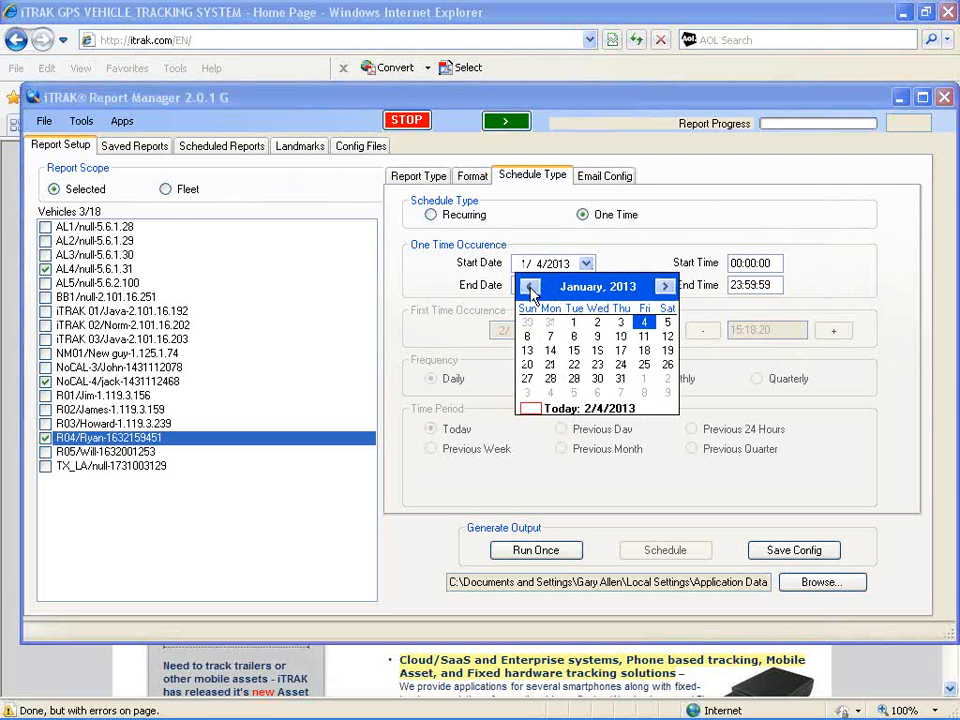
left_click(596, 379)
left_click(586, 286)
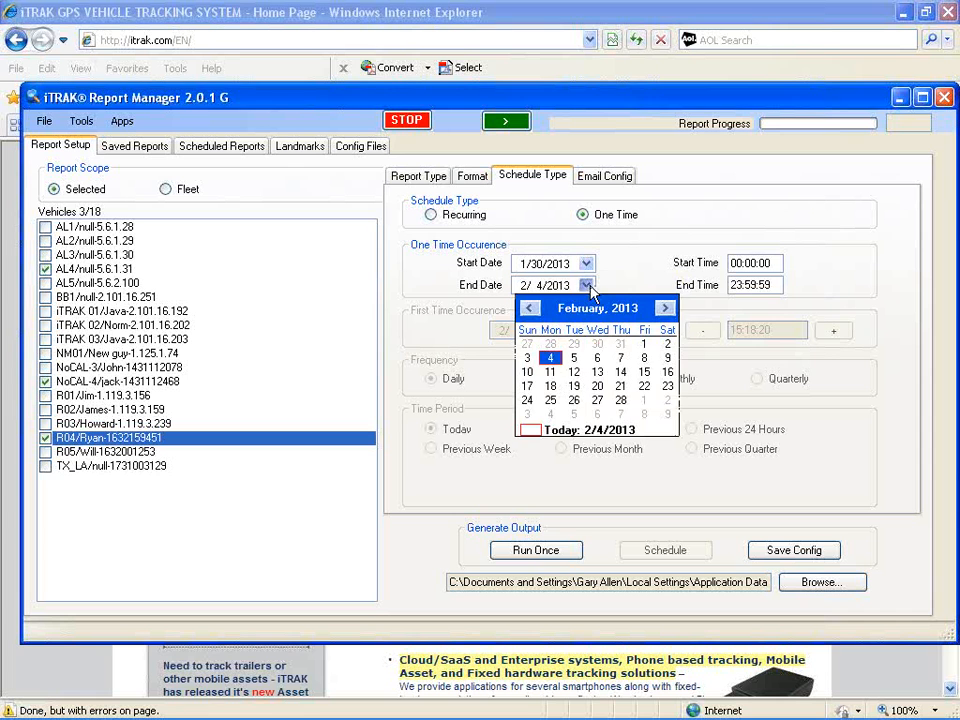
left_click(529, 308)
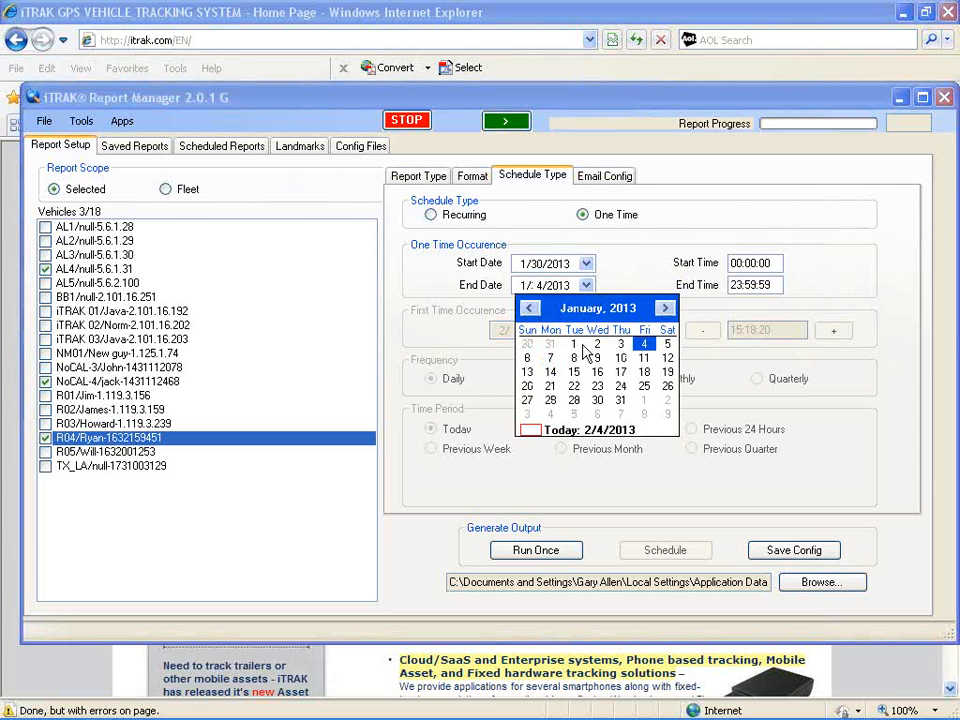
left_click(598, 401)
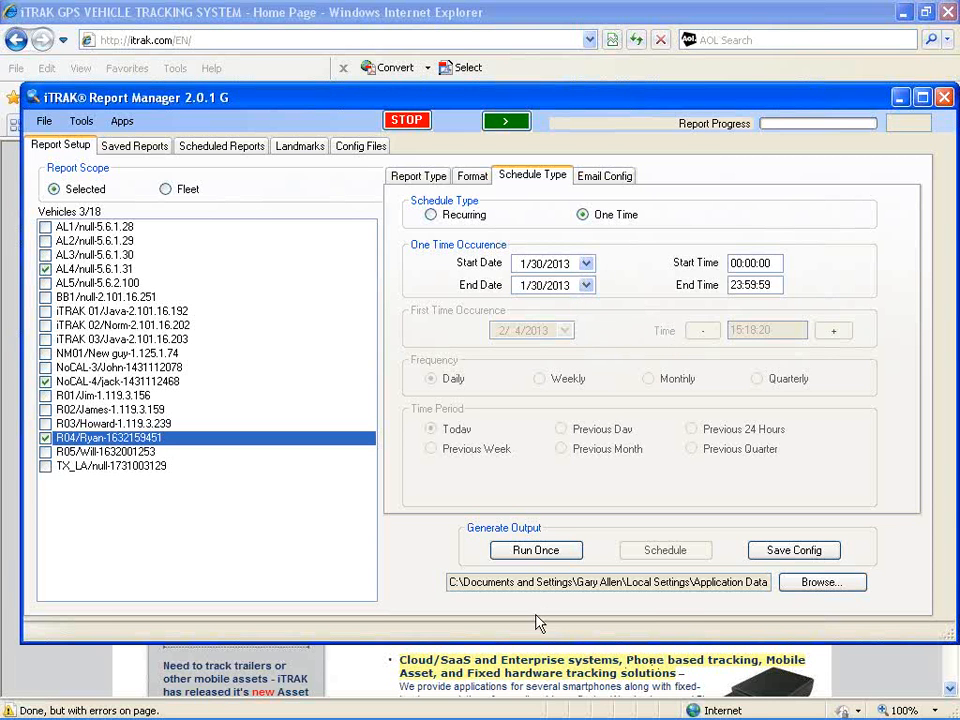
left_click(545, 555)
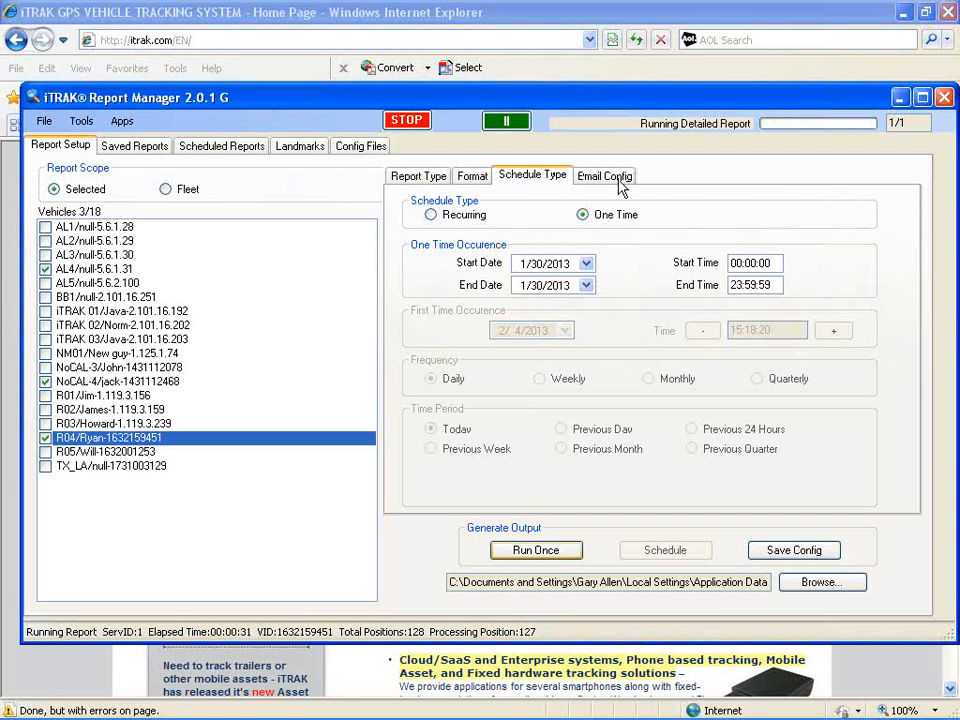
Open the generated detailed report spreadsheet from the saved reports list
left_click(610, 177)
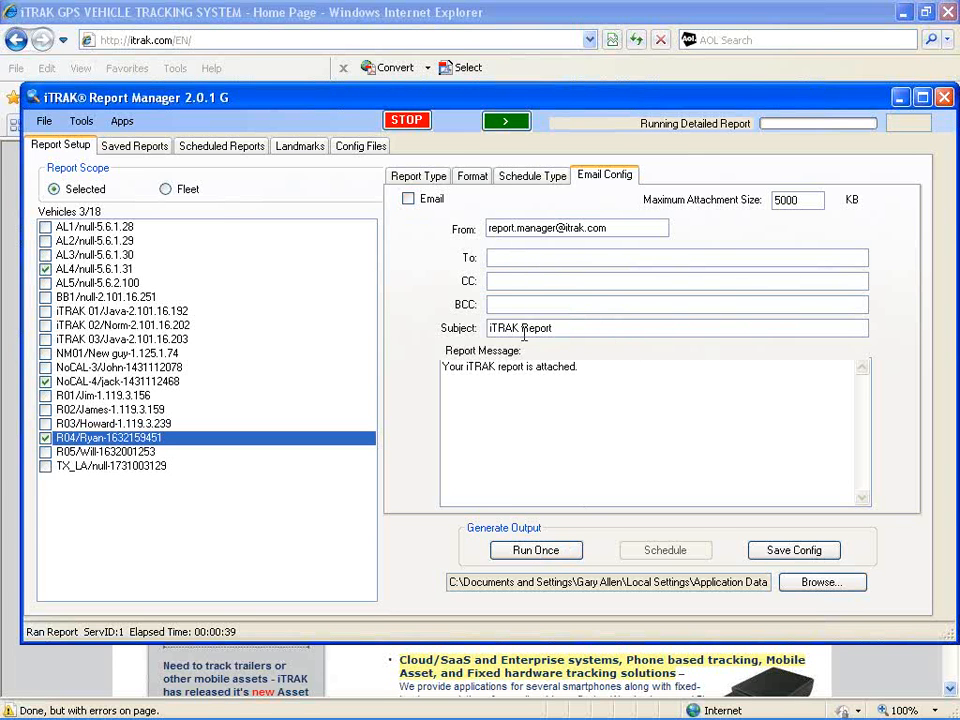
left_click(530, 176)
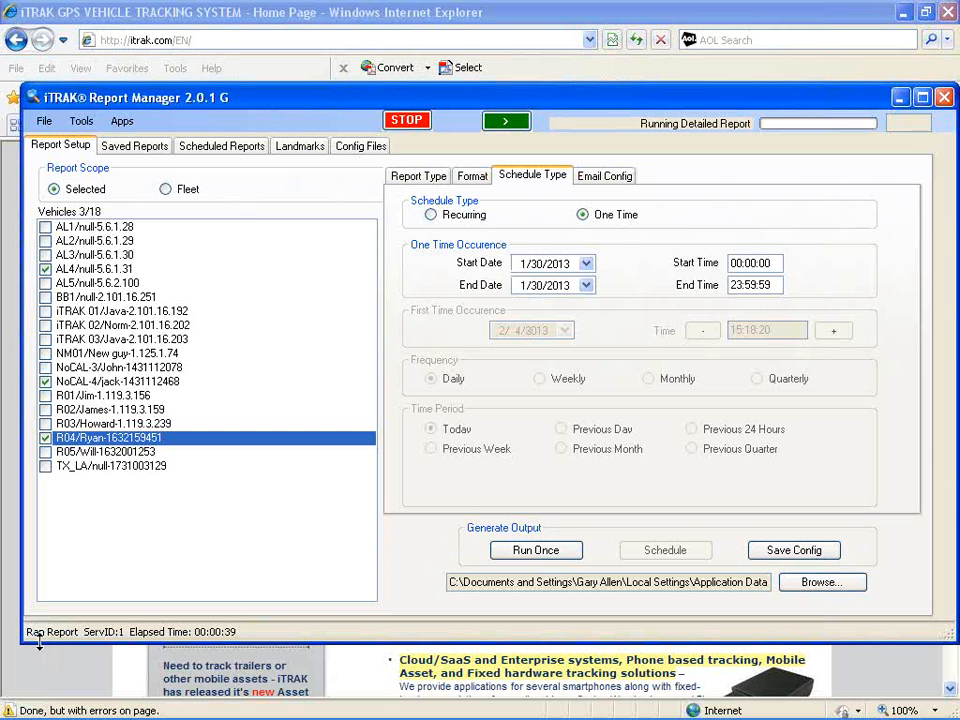
left_click(136, 147)
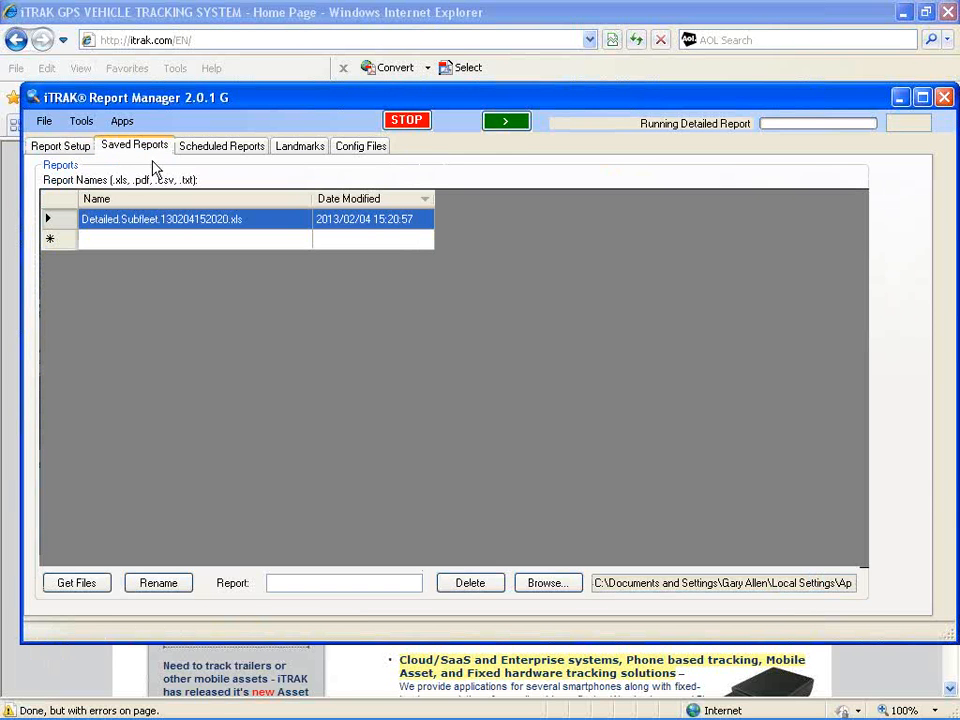
double_click(160, 228)
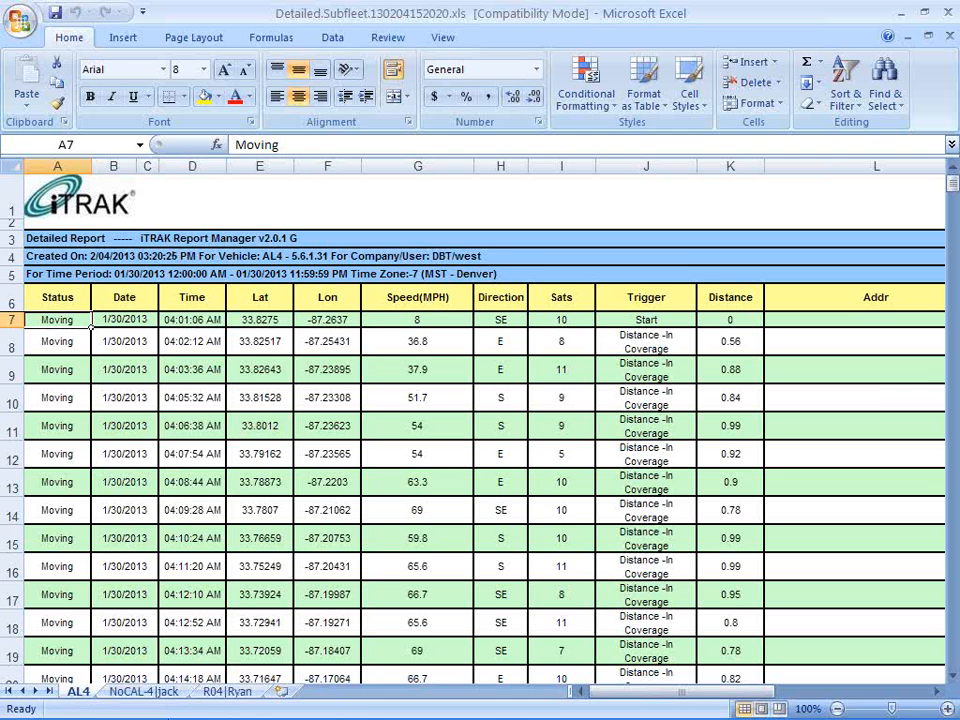
Examine each vehicle's sheet and the AL4 speed records, then close the spreadsheet
left_click(128, 690)
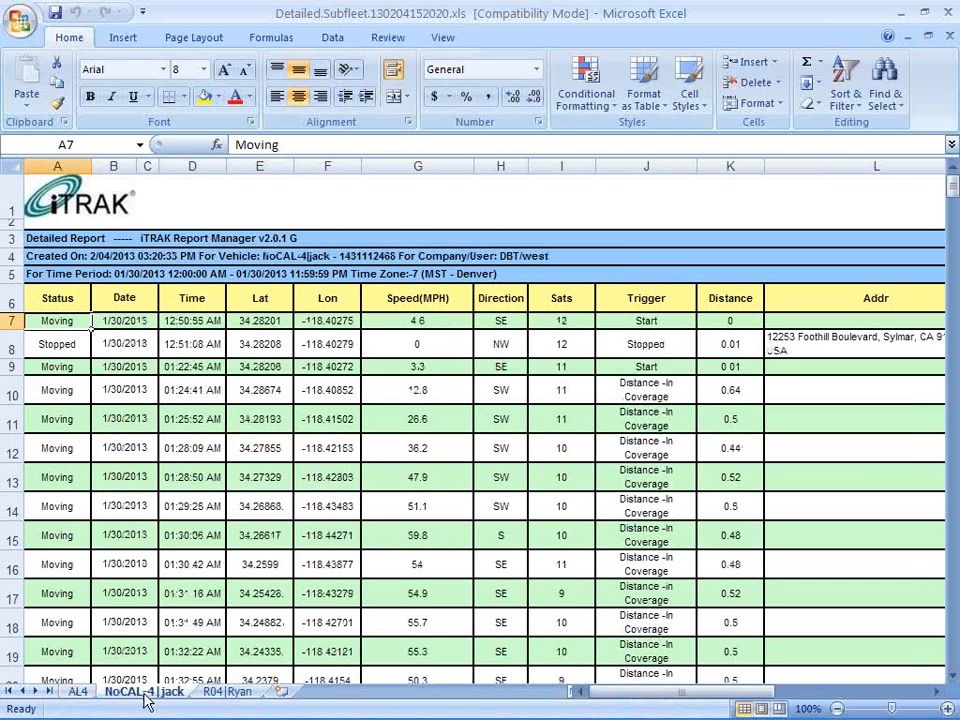
left_click(240, 692)
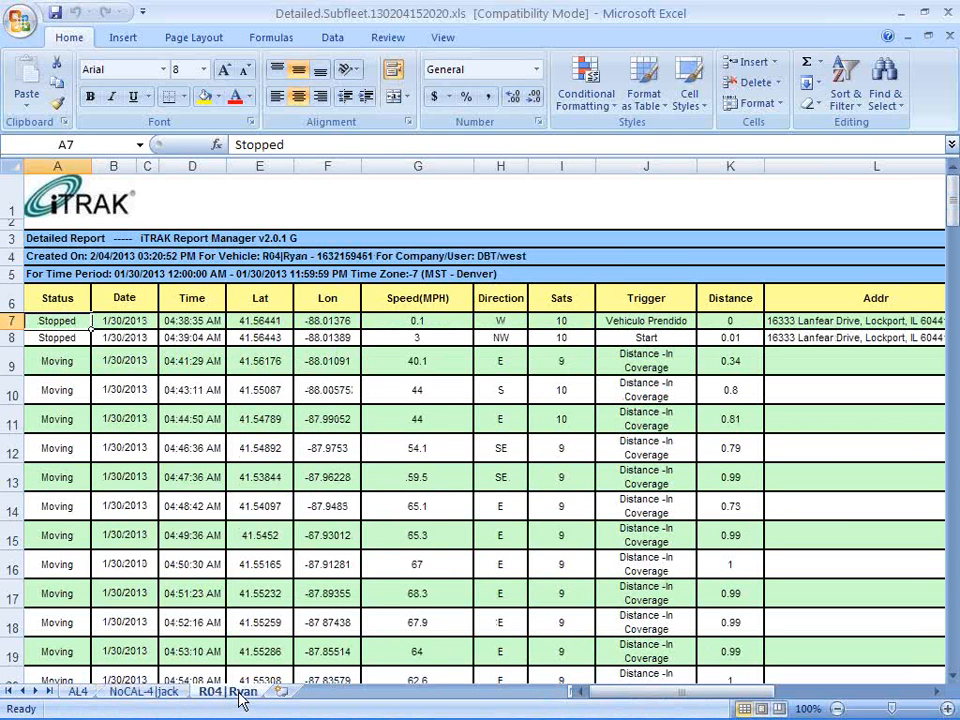
left_click(138, 692)
left_click(76, 692)
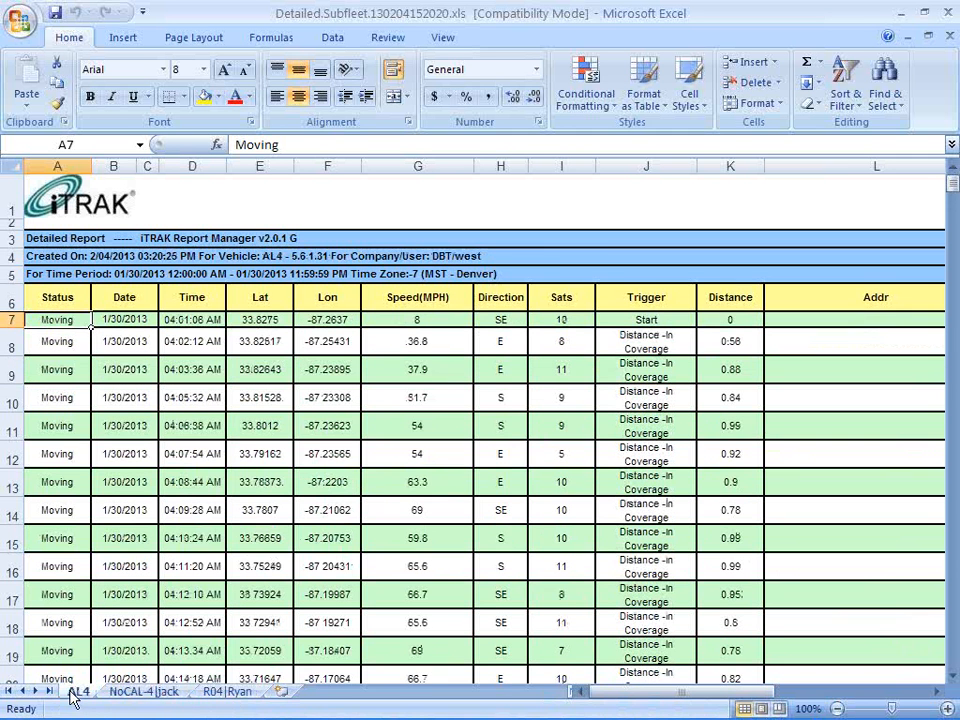
left_click(441, 479)
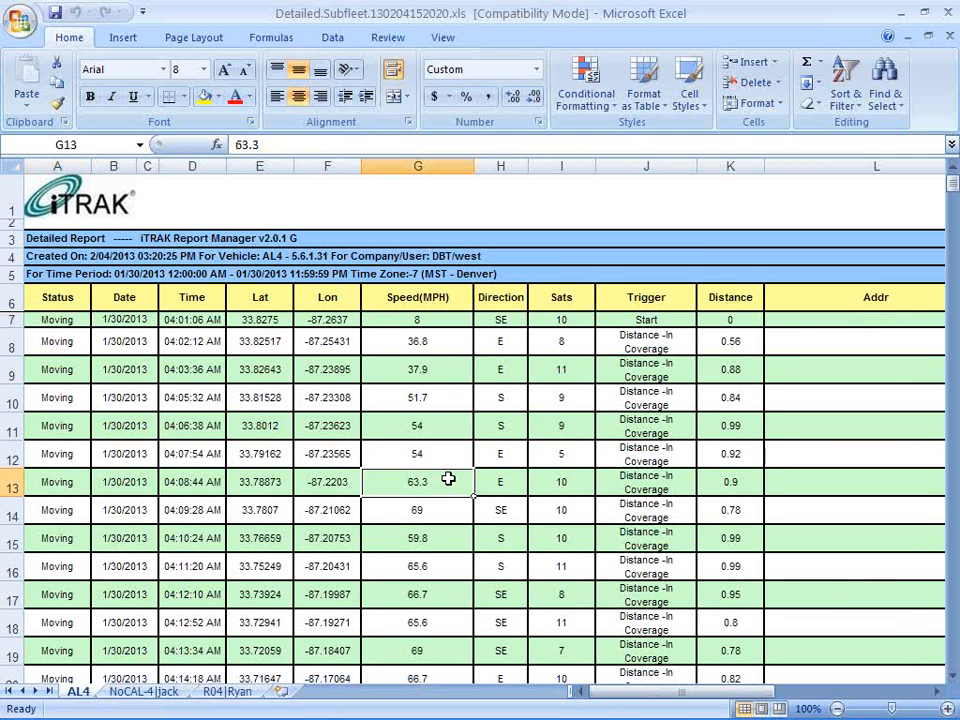
scroll(448, 479, "down", 3)
scroll(448, 479, "up", 3)
scroll(553, 496, "down", 2)
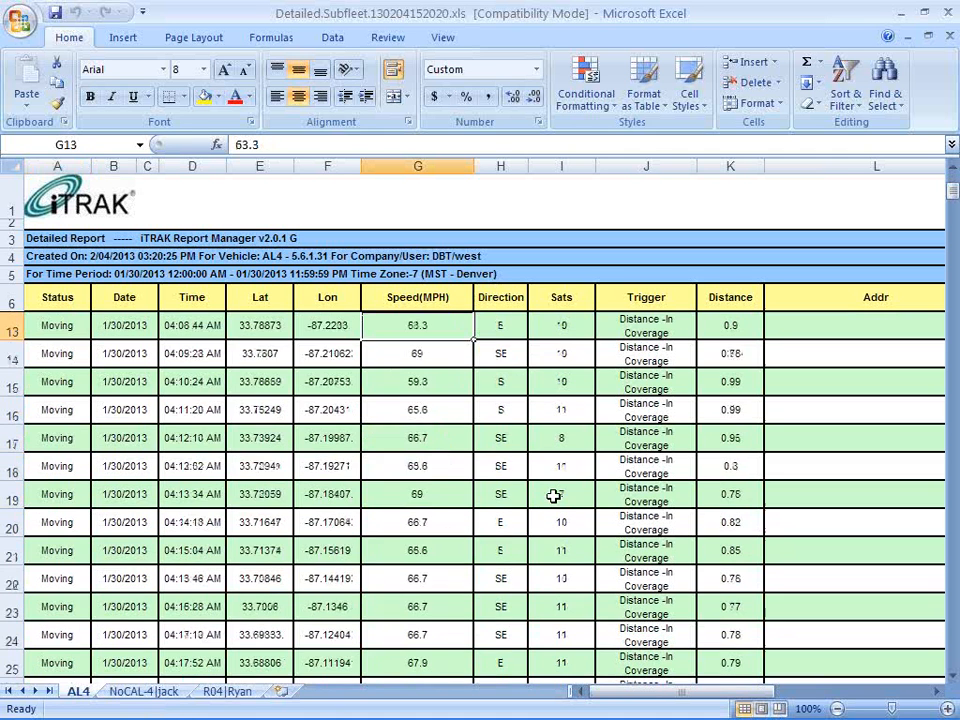
scroll(553, 496, "down", 4)
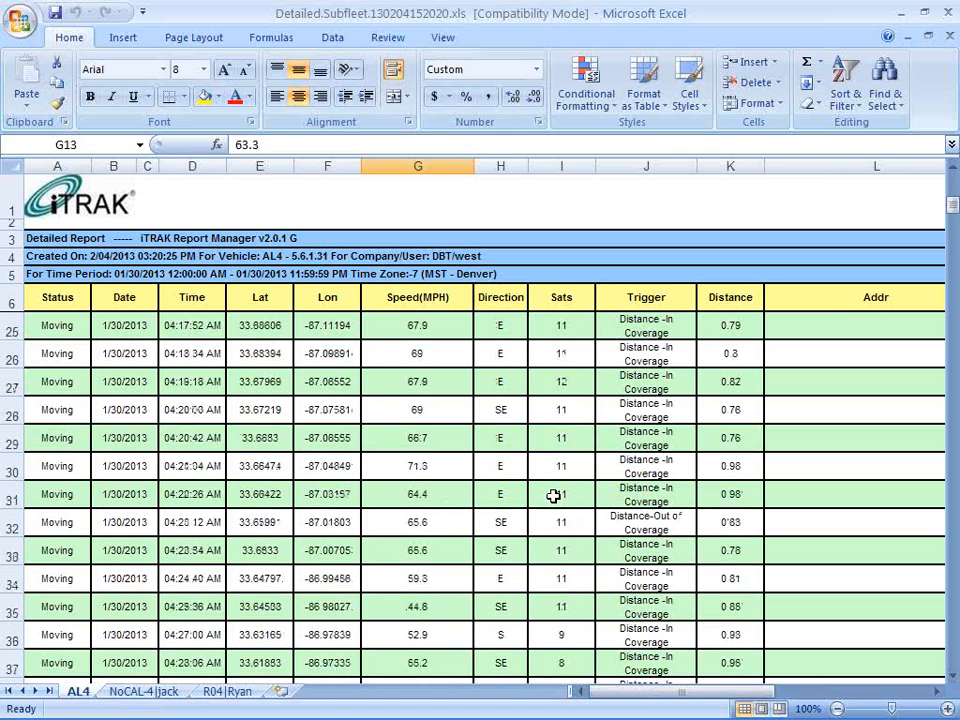
scroll(553, 496, "up", 6)
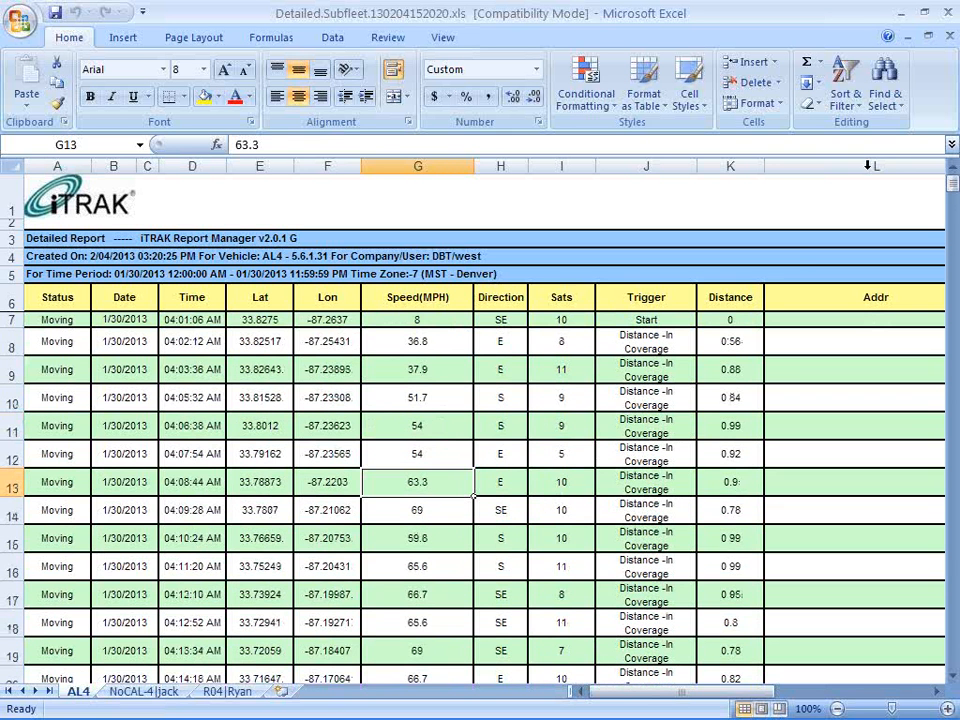
left_click(948, 13)
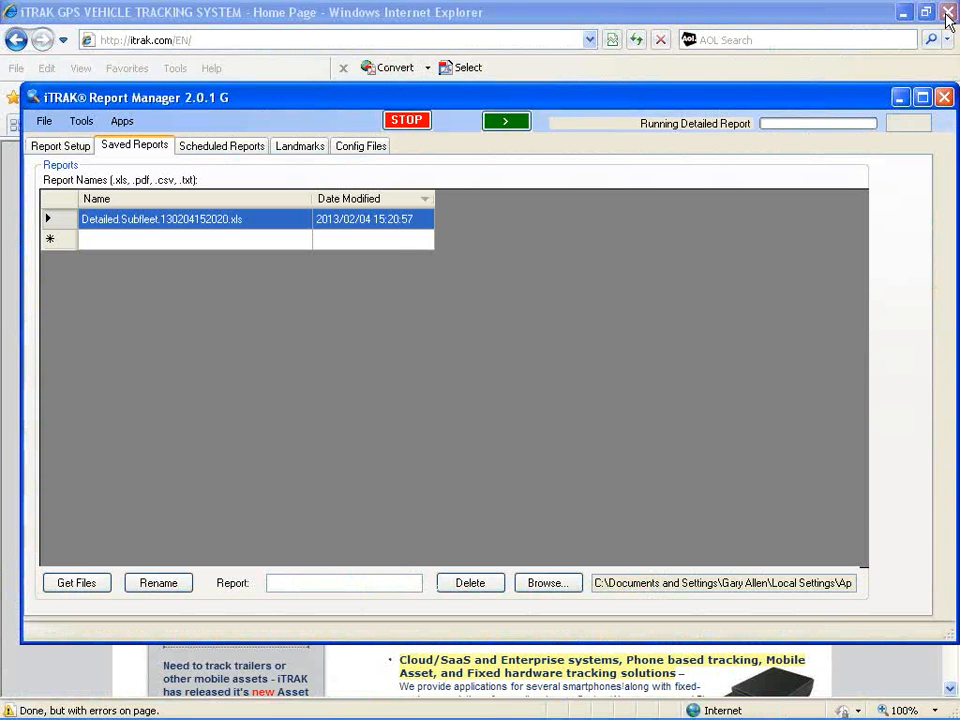
Return to report setup and clear the Detailed report option
left_click(68, 146)
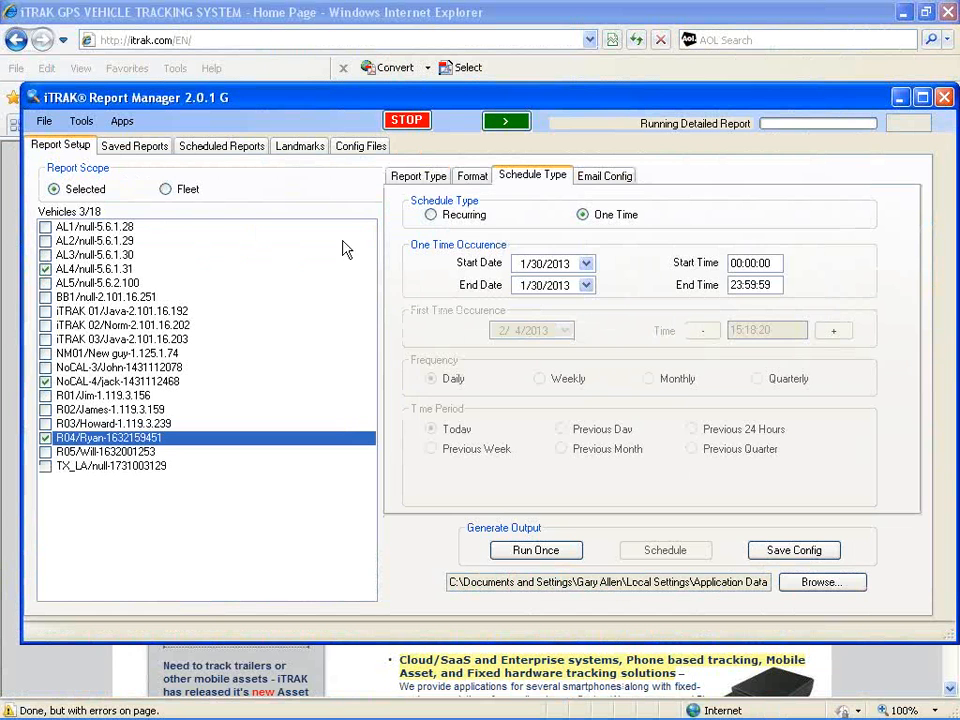
left_click(416, 180)
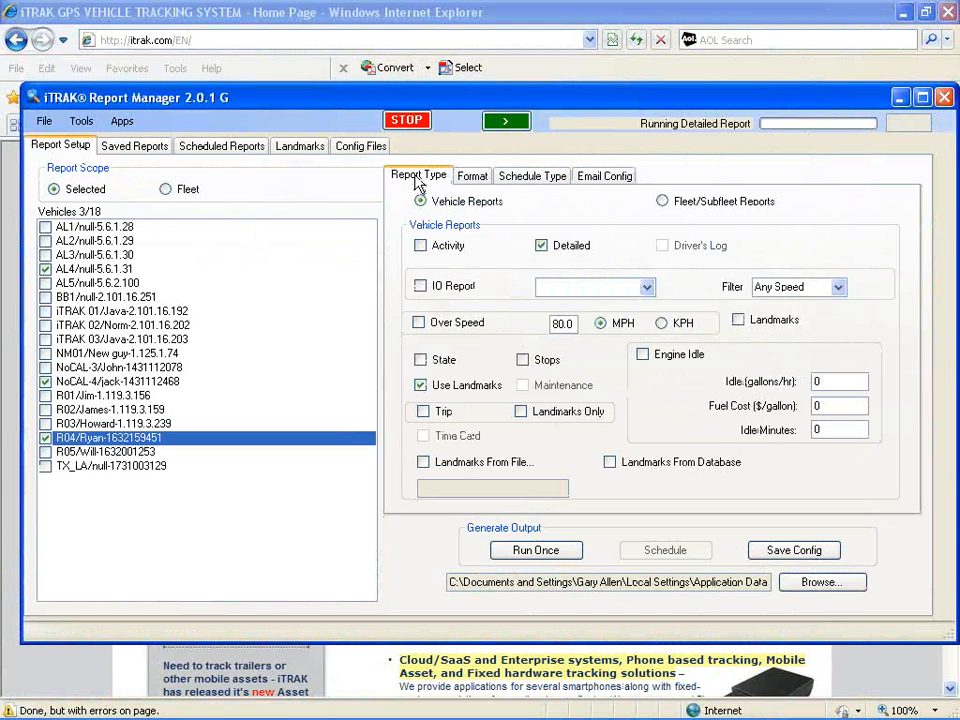
left_click(541, 245)
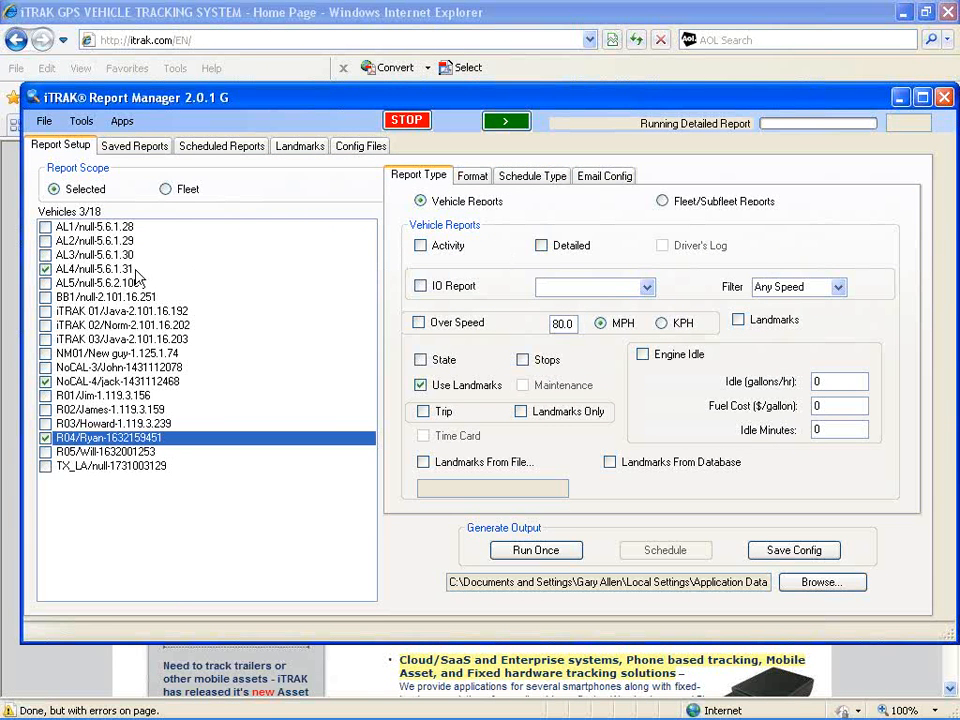
Switch the report scope to Fleet so all vehicles are included
left_click(166, 189)
left_click(53, 189)
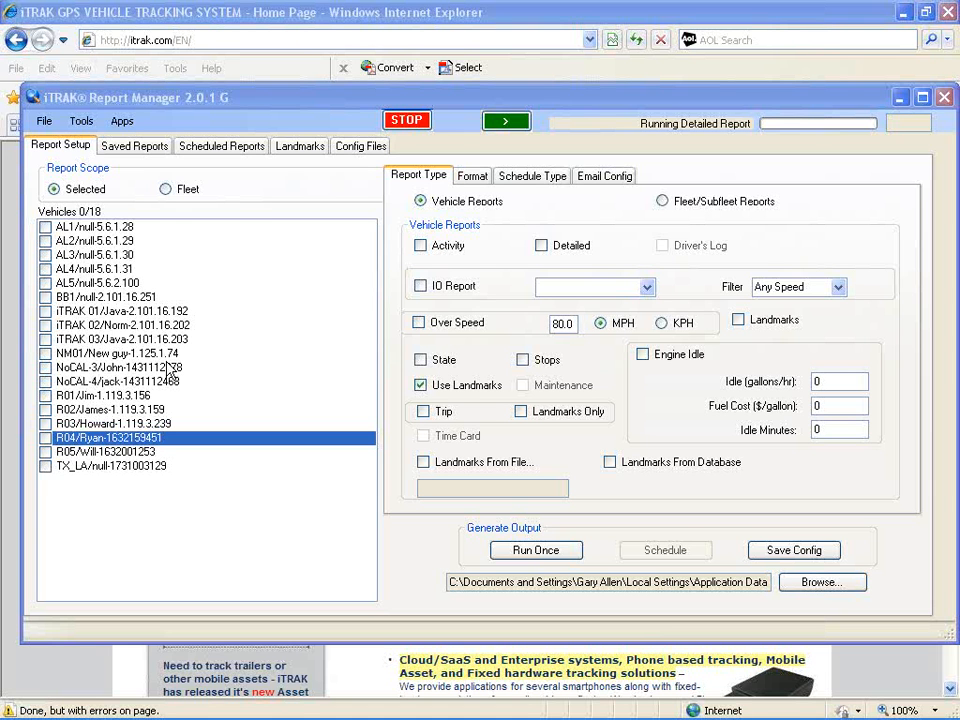
left_click(167, 191)
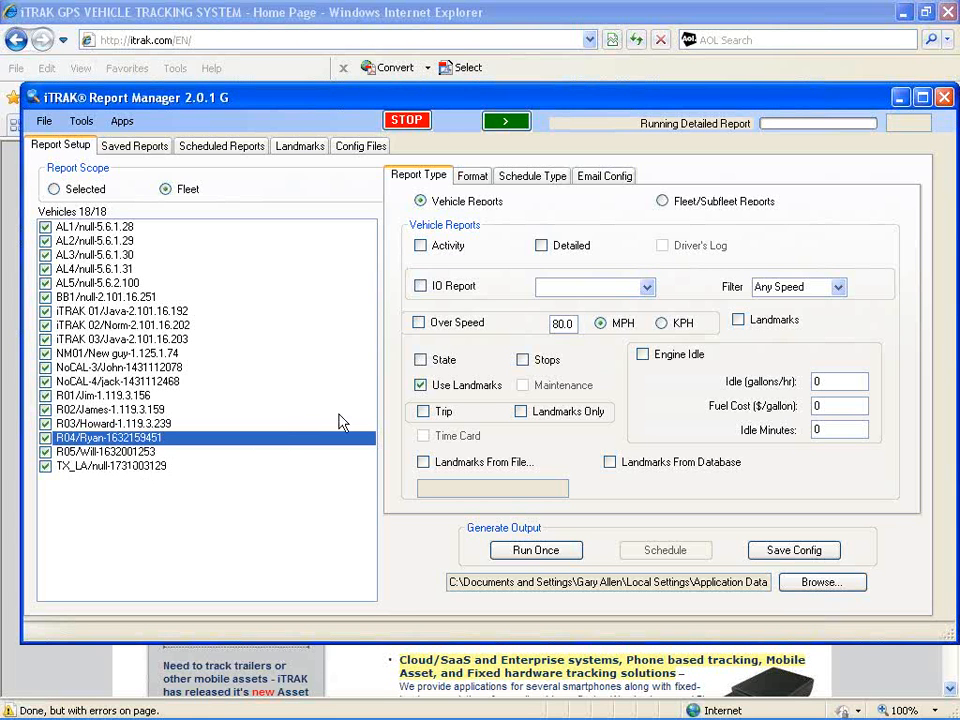
Enable the State report and set the schedule type to Recurring
left_click(421, 361)
left_click(474, 177)
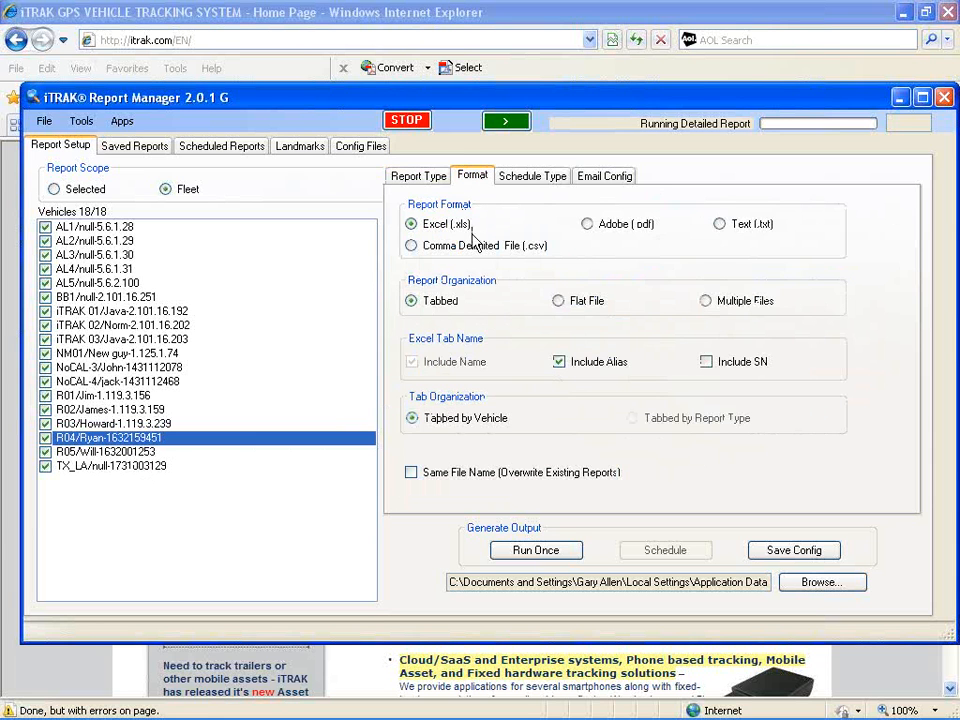
left_click(537, 178)
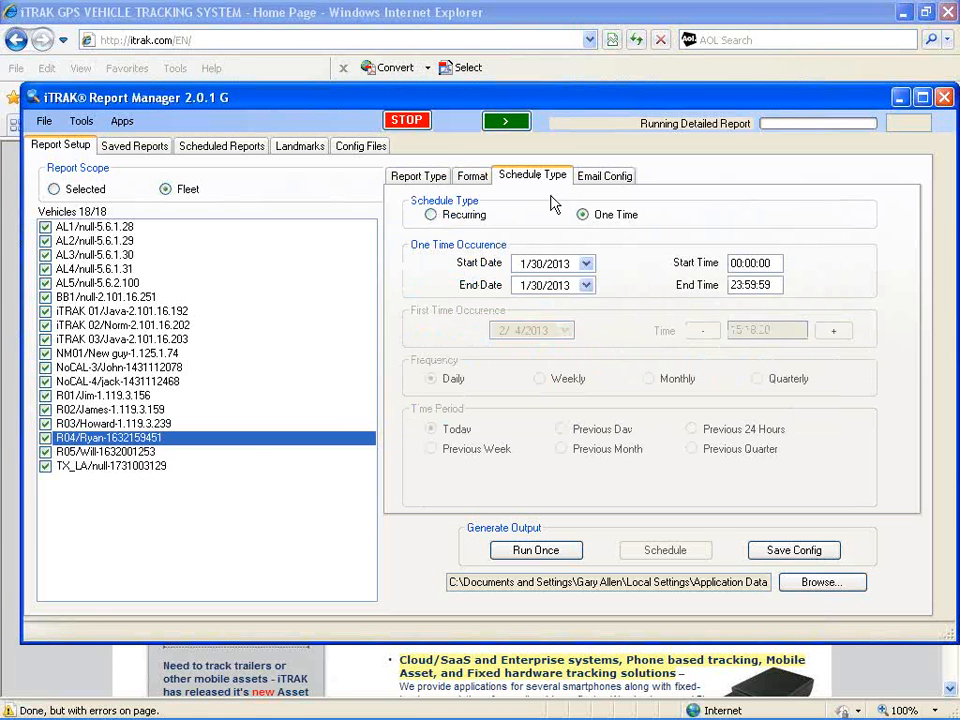
left_click(431, 216)
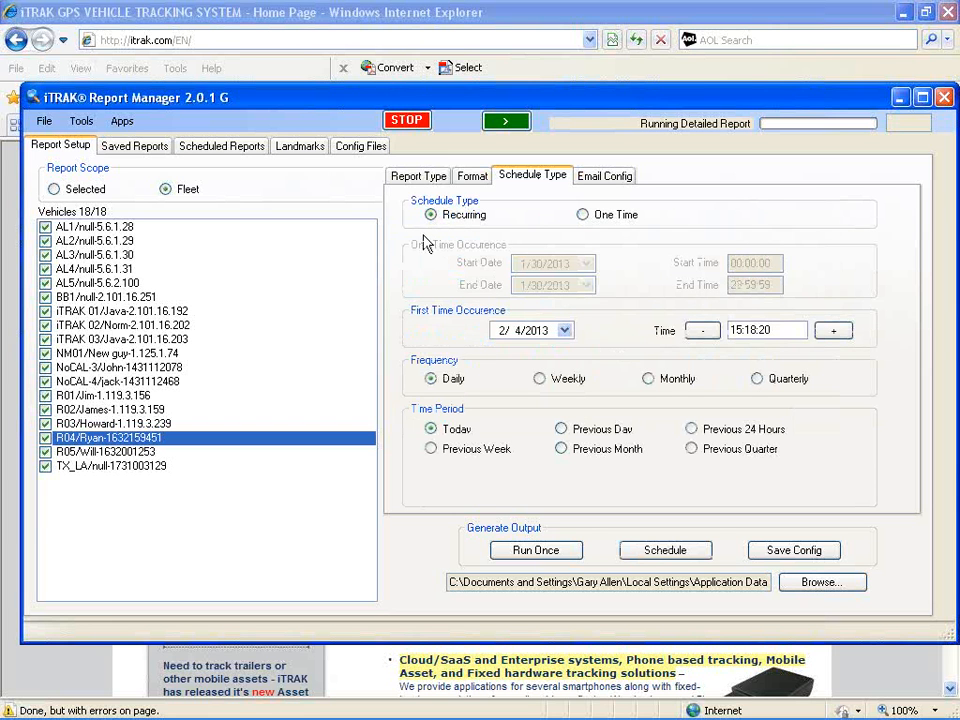
Set the recurring report's first occurrence to 2/8/2013 at 18:00:00
left_click(565, 331)
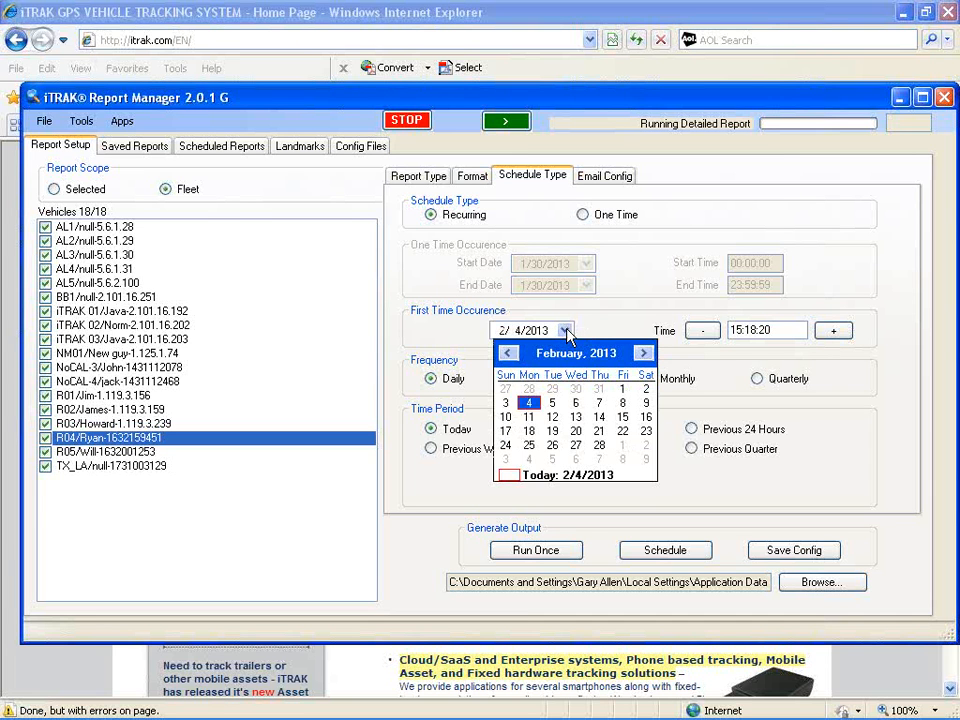
left_click(622, 404)
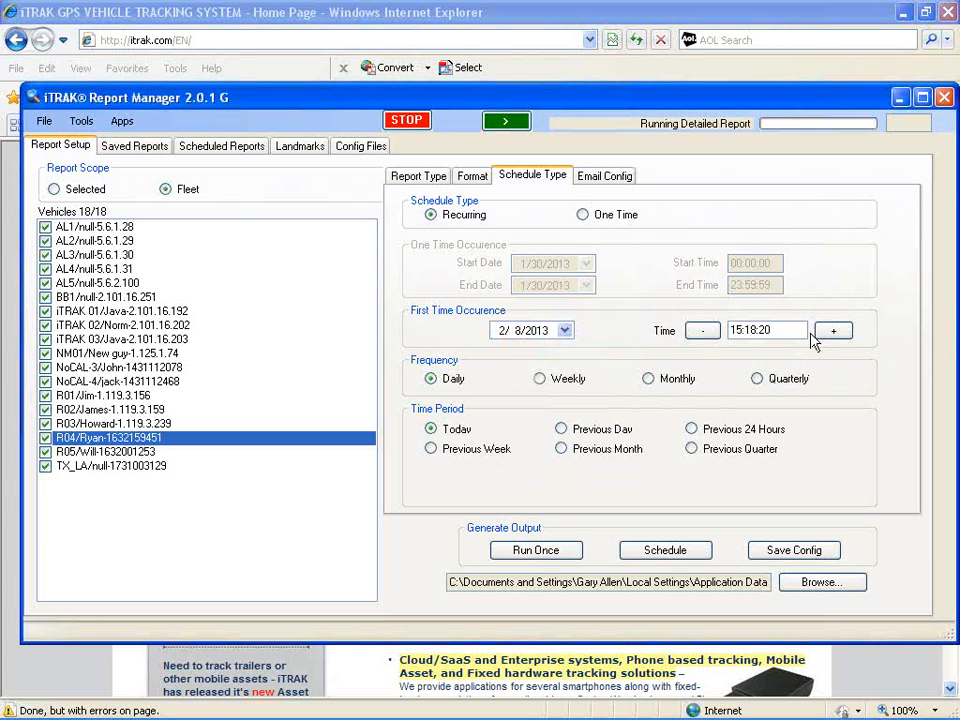
left_click_drag(787, 326, 688, 333)
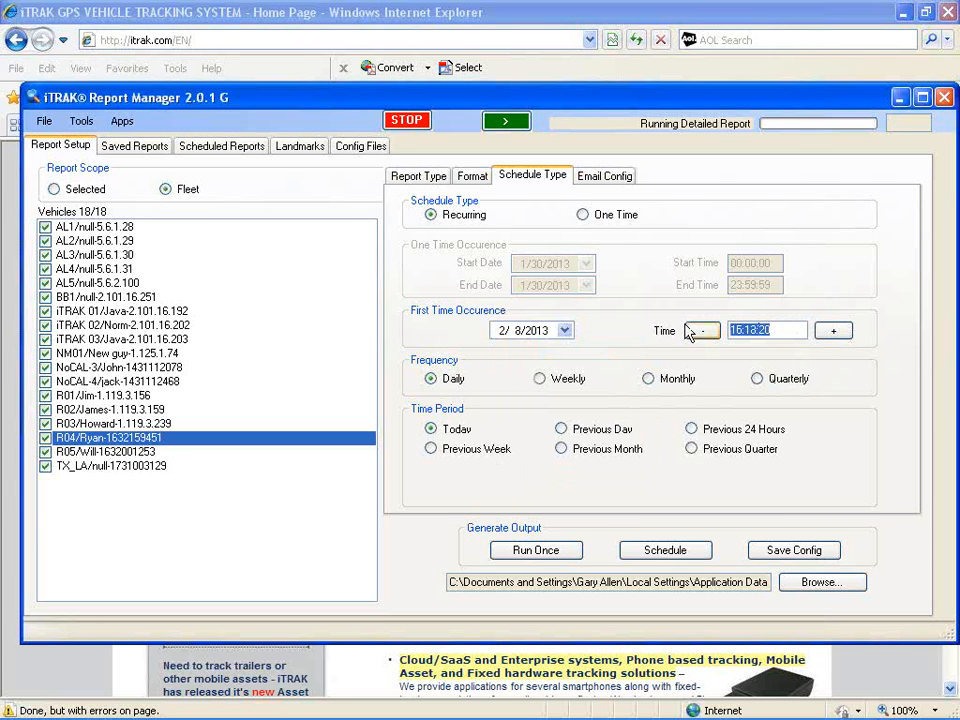
type("18")
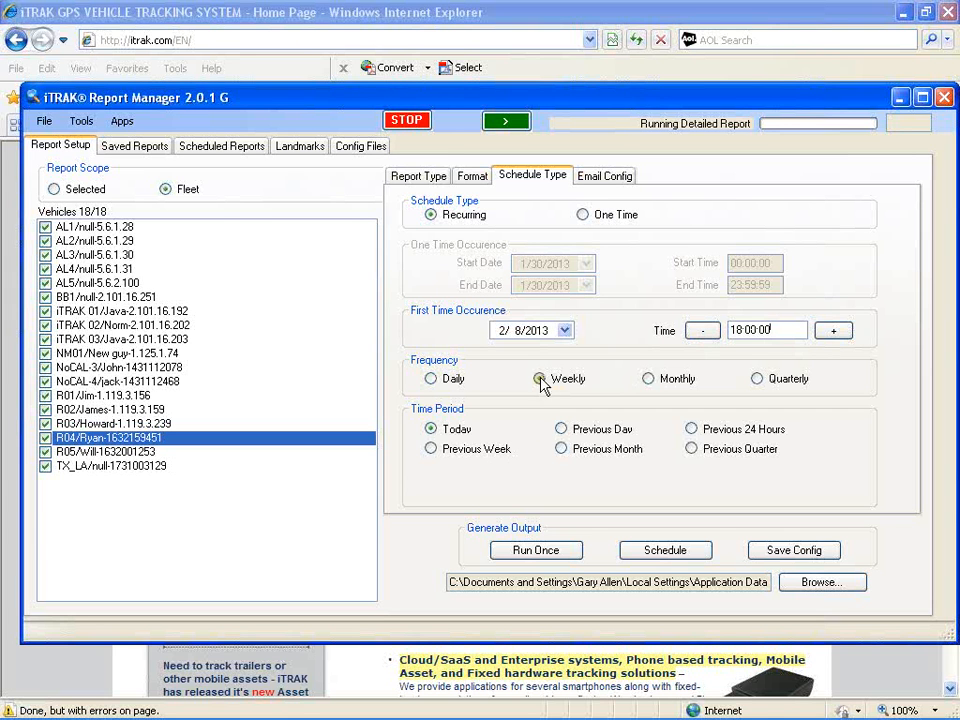
Choose a Weekly frequency covering the Previous Week, and schedule the report
left_click(432, 450)
left_click(703, 560)
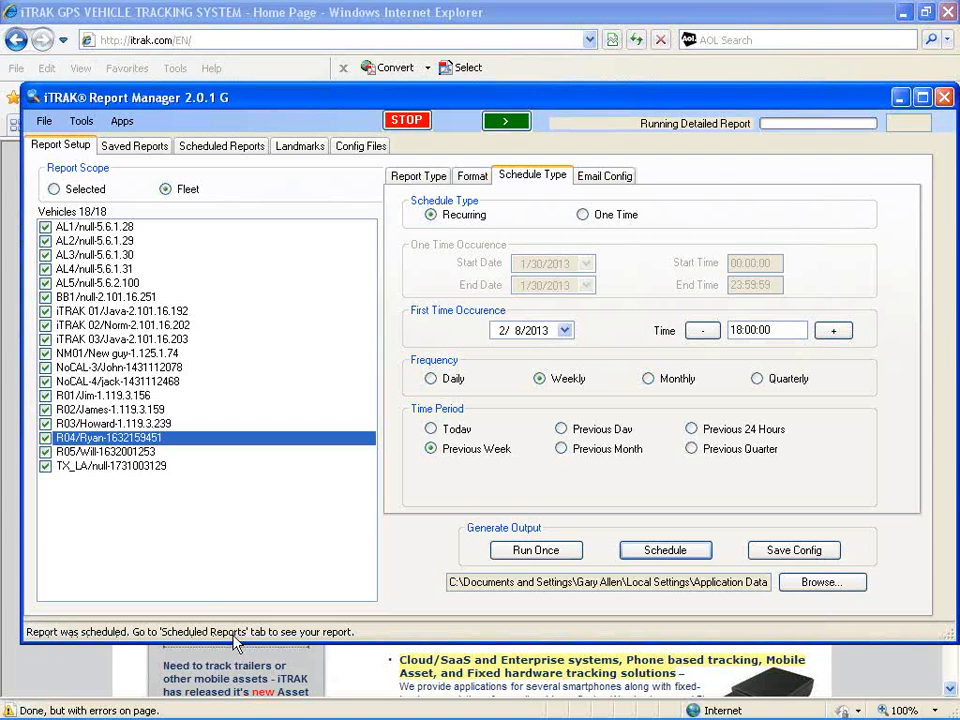
Review the new entry in the scheduled reports list, then return to the report type settings
left_click(247, 150)
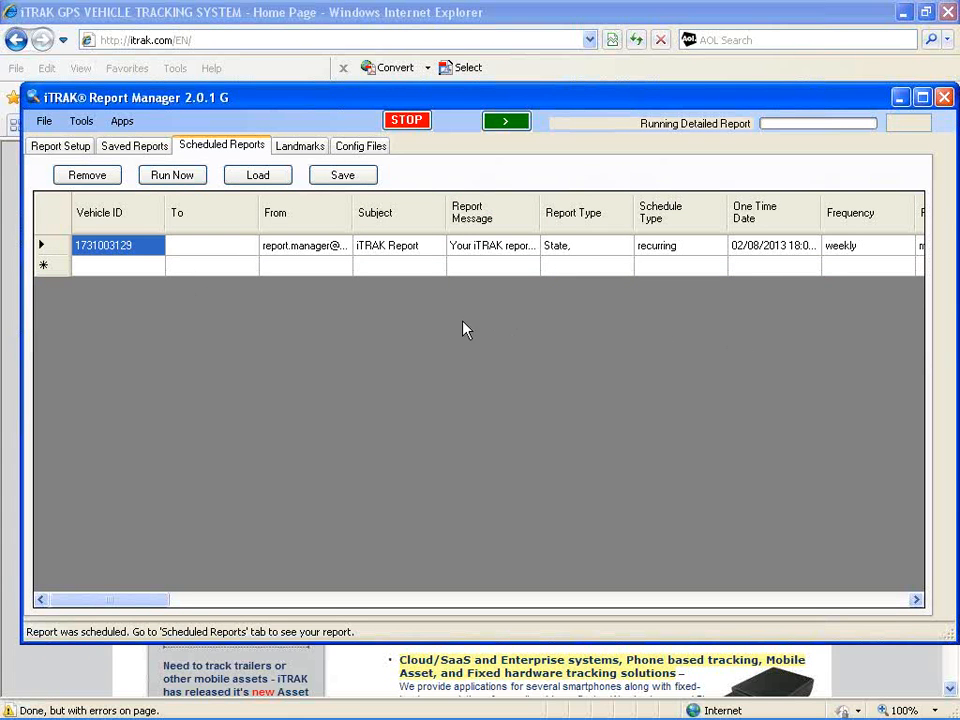
left_click(62, 146)
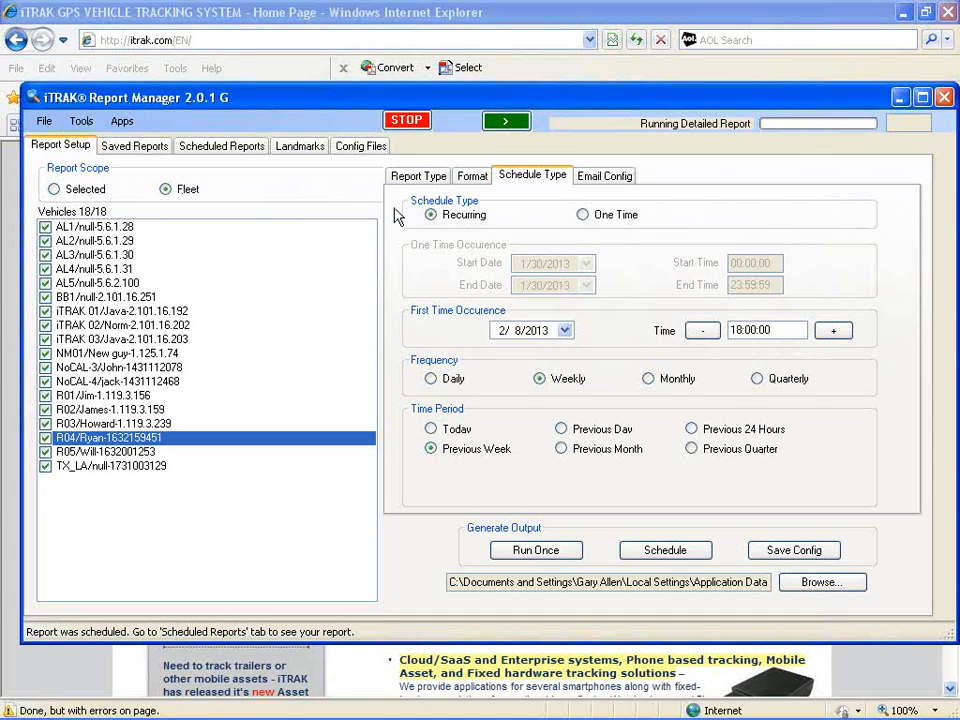
left_click(423, 177)
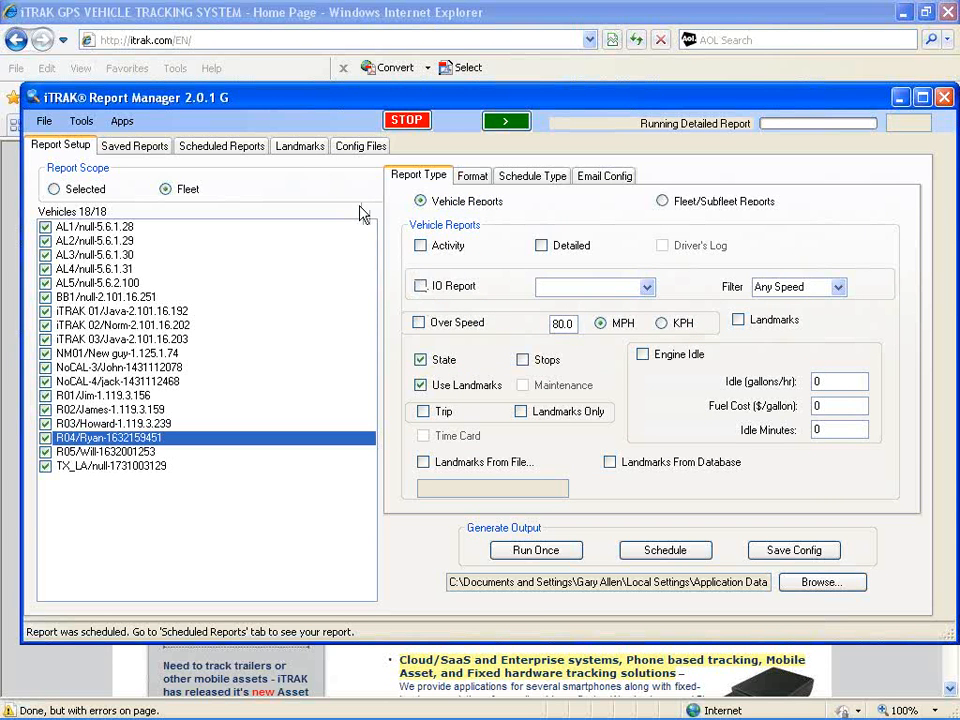
Minimize the Report Manager and switch to the iTRAKCorporation YouTube channel tab in the browser
left_click(317, 15)
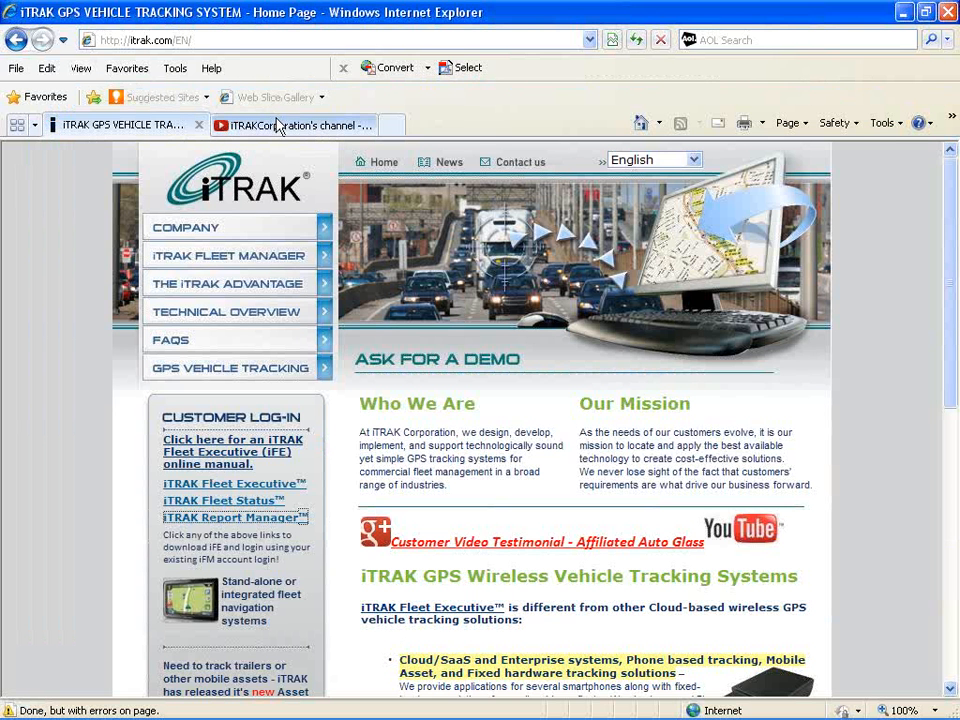
left_click(279, 124)
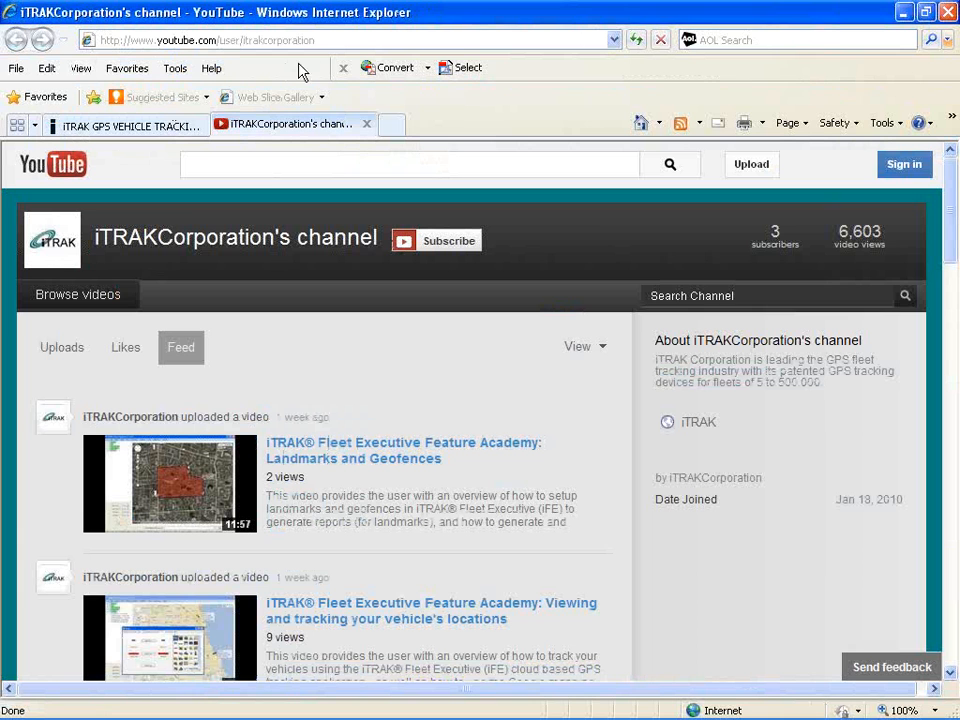